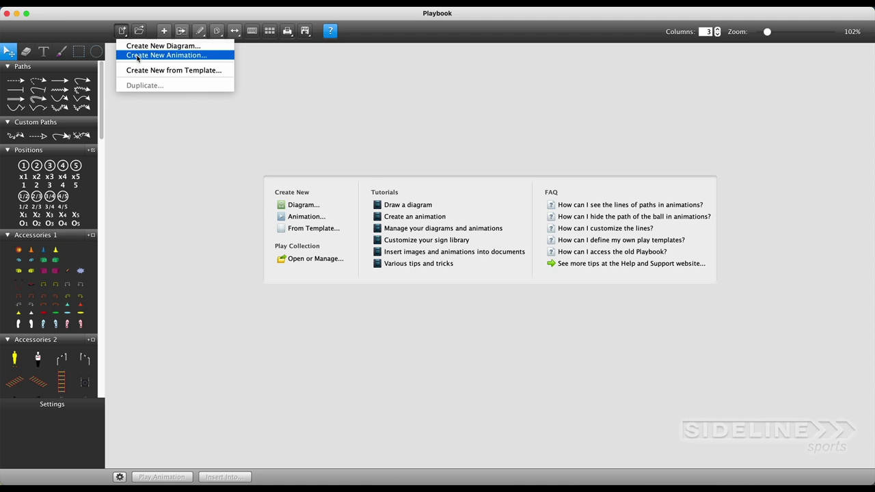
Create a new animation named MOTION and resize the frame display.
left_click(137, 56)
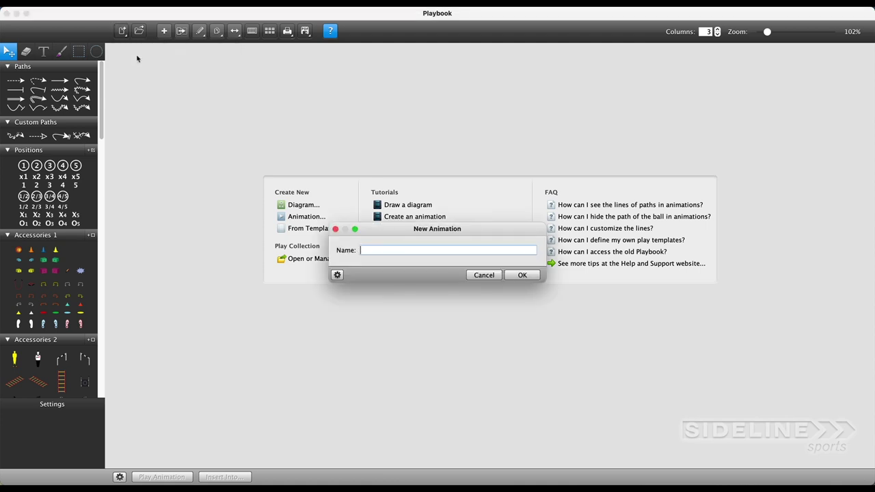
type("MOTION")
key("Return")
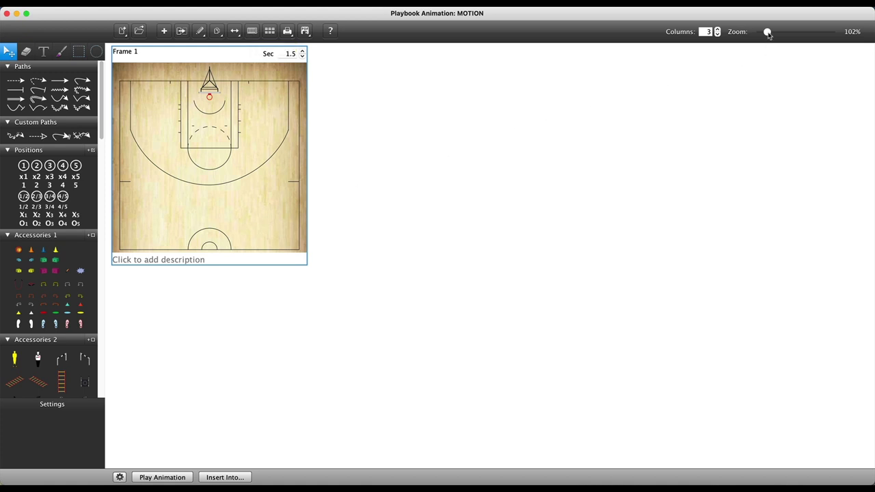
mouse_move(768, 34)
left_mouse_down()
mouse_move(777, 34)
mouse_move(768, 36)
left_mouse_up()
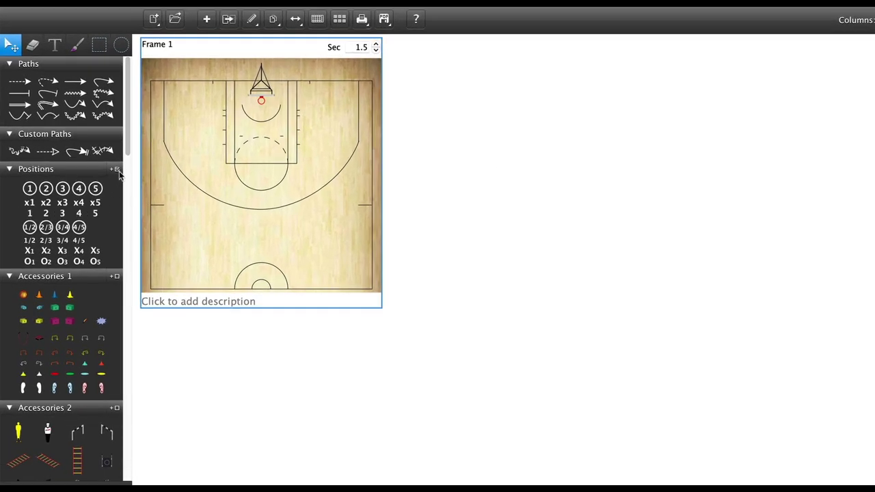
Place players 1–5 at mid-court, right wing, left side, left wing and right lane.
left_click(29, 215)
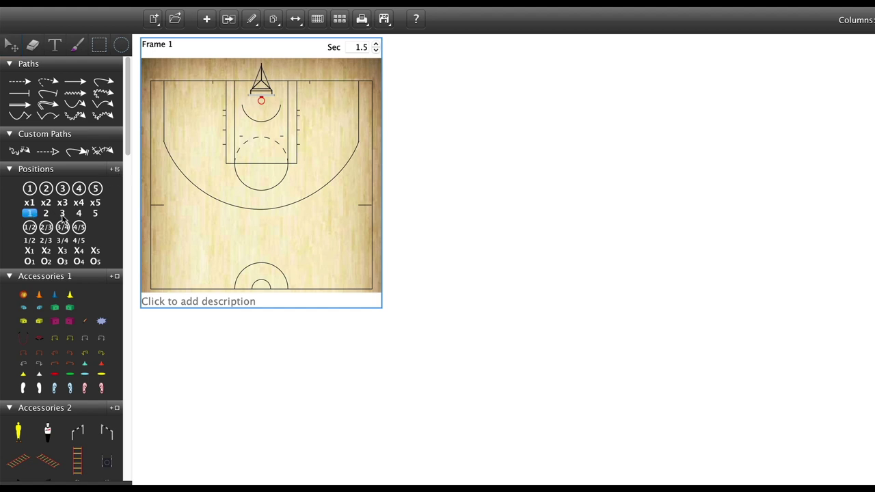
left_click(301, 228)
left_click(363, 158)
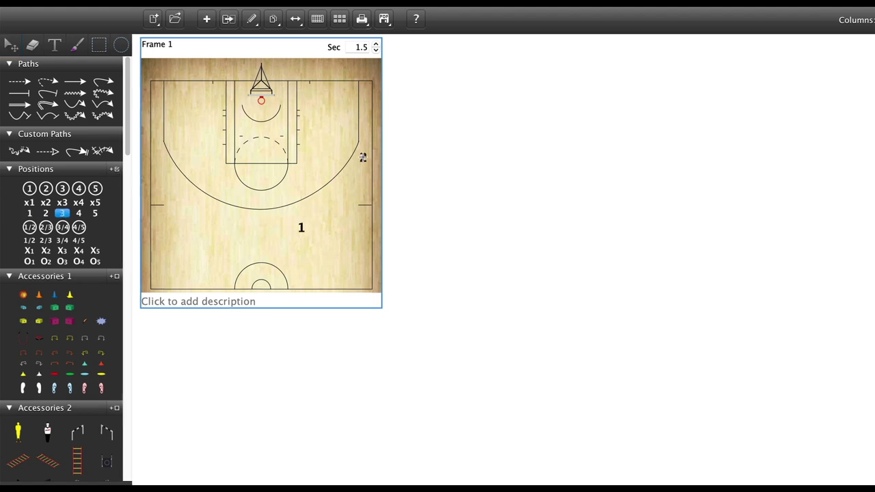
left_click(207, 224)
left_click(160, 163)
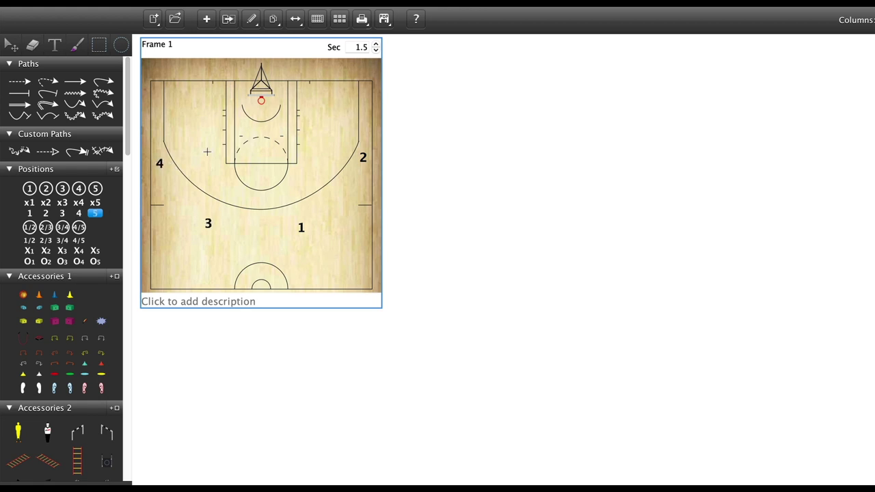
left_click(301, 126)
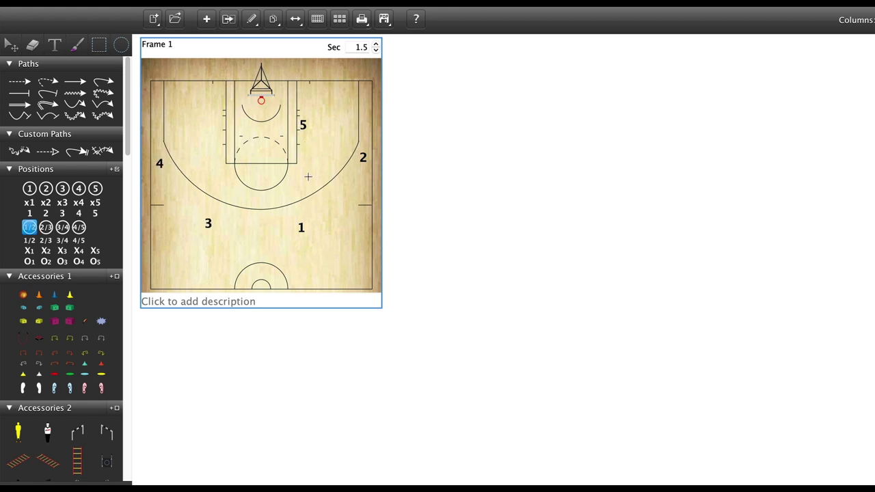
key("Escape")
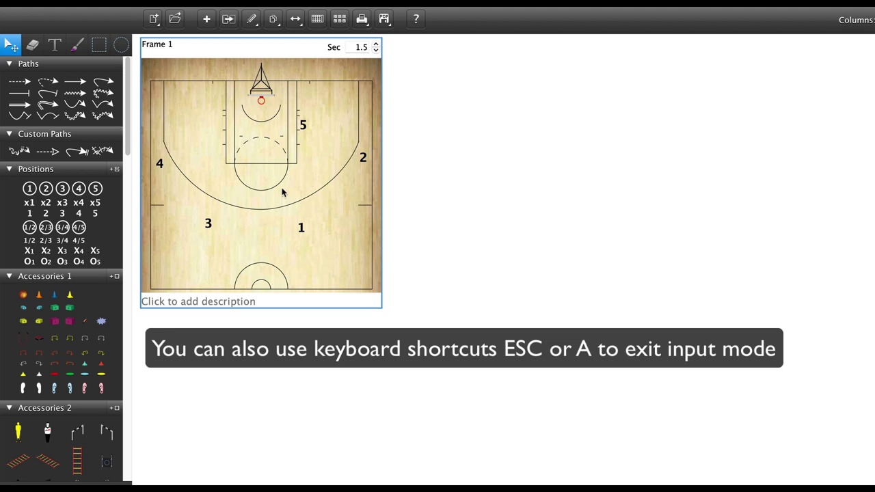
Give player 1 the ball, draw a dashed pass to player 2, and add Frame 2.
left_click(23, 295)
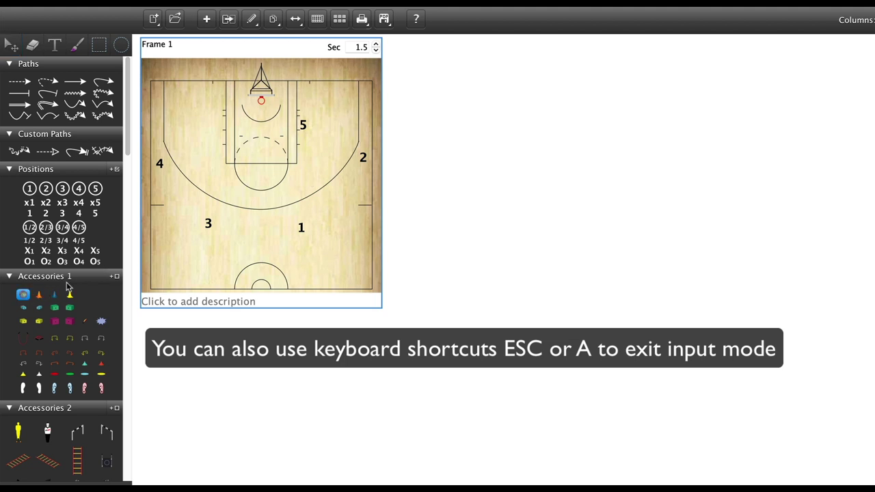
left_click(308, 224)
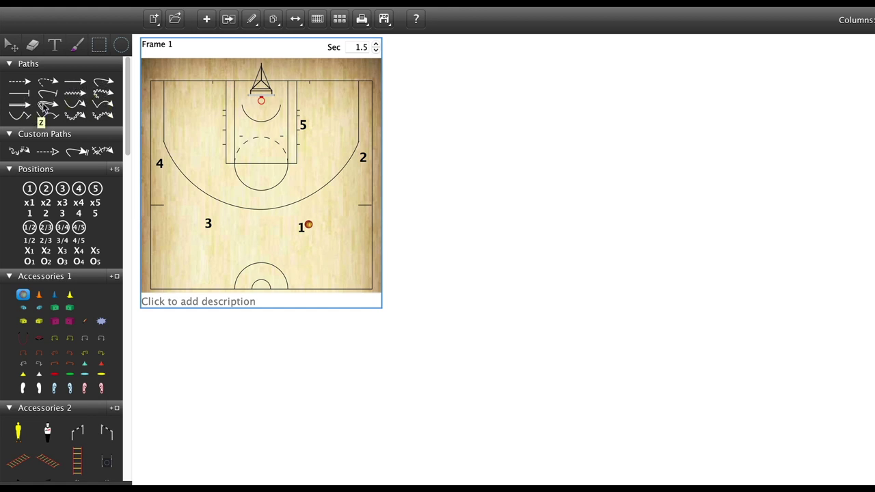
left_click(31, 84)
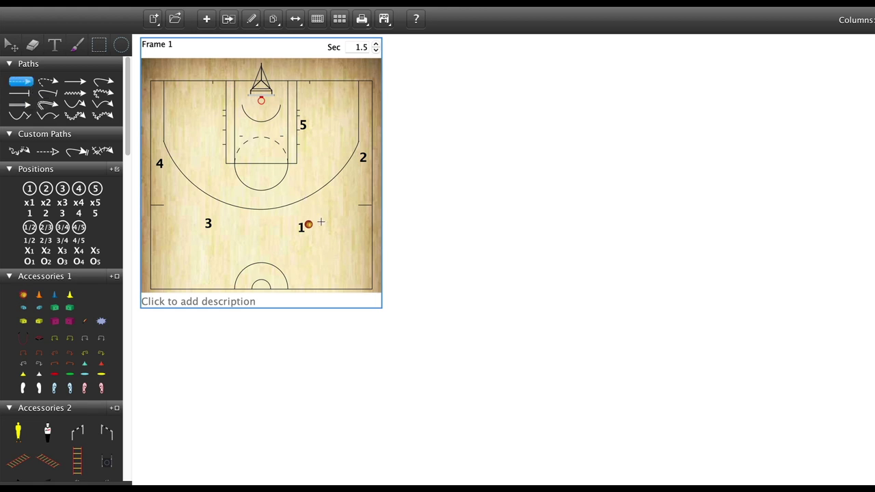
left_click_drag(309, 224, 355, 158)
left_click_drag(354, 158, 354, 157)
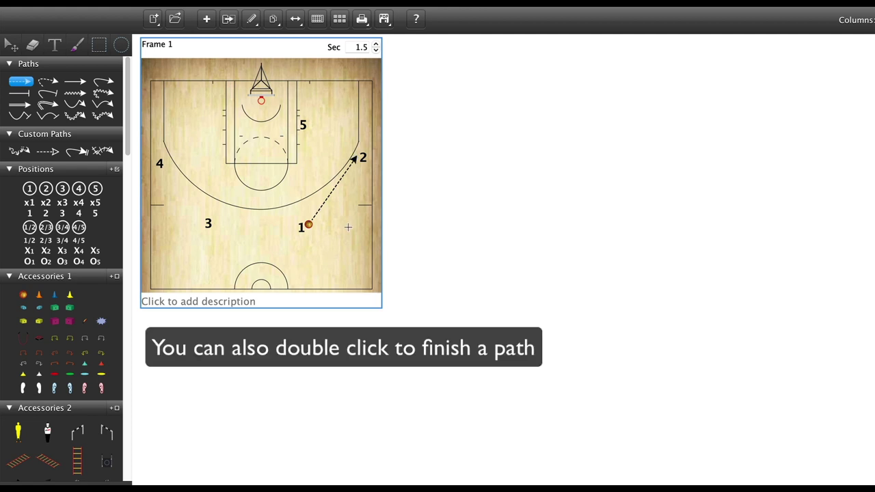
key("Escape")
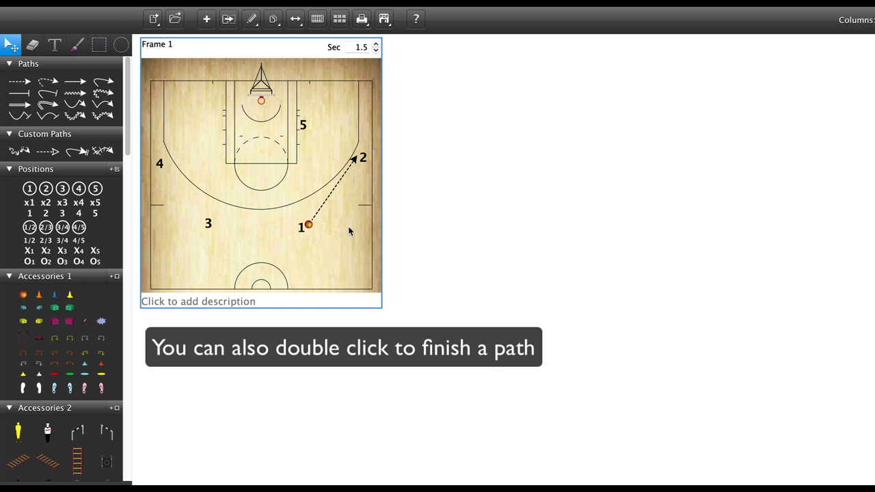
left_click(229, 20)
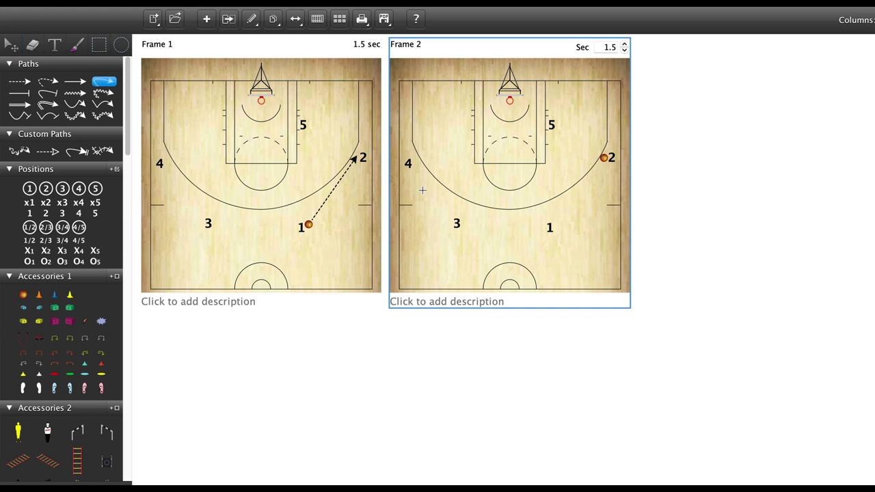
Draw player 1's basket cut in Frame 2, then add Frame 3 with paths for 3, 4 and 1.
mouse_move(551, 222)
left_mouse_down()
mouse_move(551, 175)
mouse_move(508, 102)
left_mouse_up()
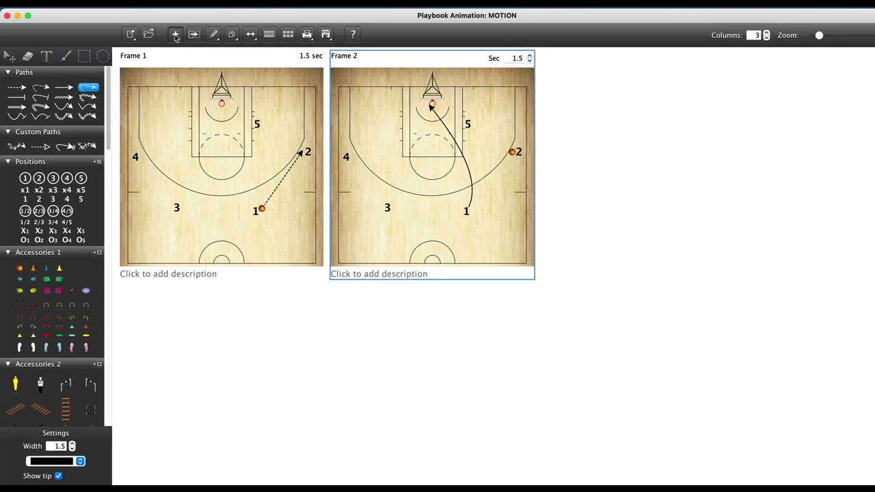
left_click(175, 34)
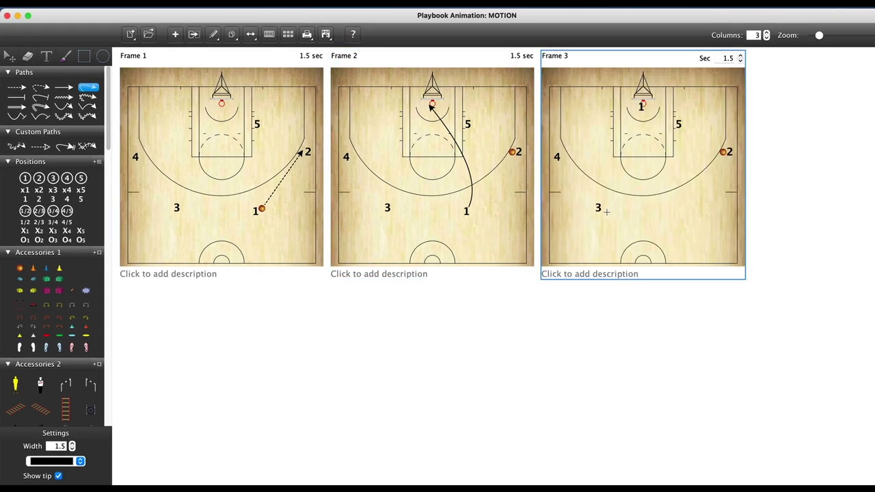
left_click_drag(598, 208, 675, 210)
left_click_drag(556, 157, 584, 193)
mouse_move(641, 106)
left_mouse_down()
mouse_move(602, 100)
mouse_move(557, 109)
left_mouse_up()
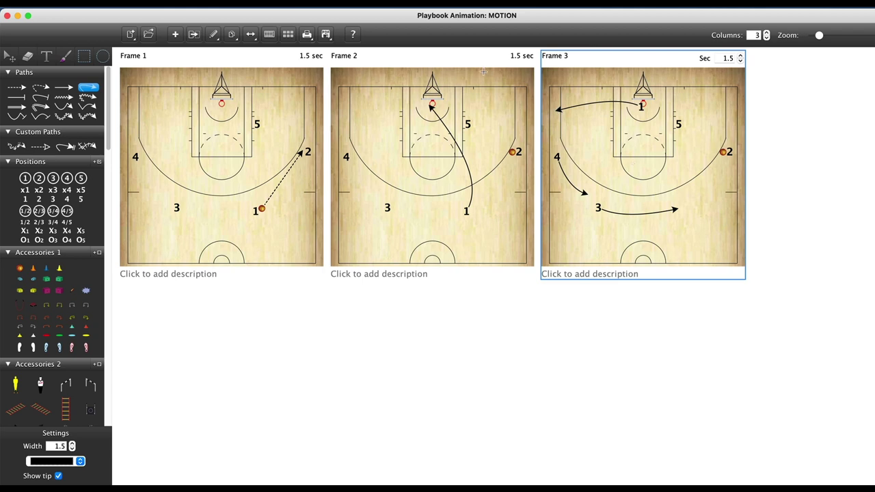
Add Frame 4 and draw player 5's screen path toward player 2.
left_click(186, 32)
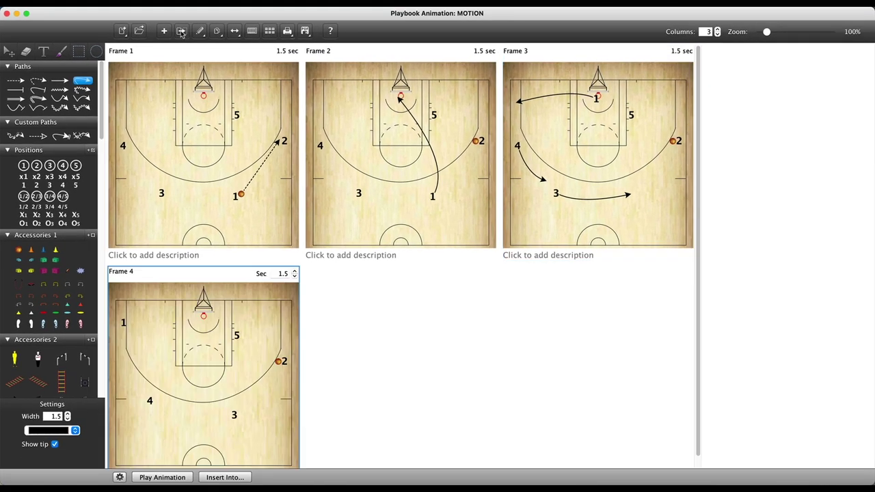
left_click(37, 91)
mouse_move(232, 336)
left_mouse_down()
mouse_move(237, 368)
mouse_move(266, 367)
left_mouse_up()
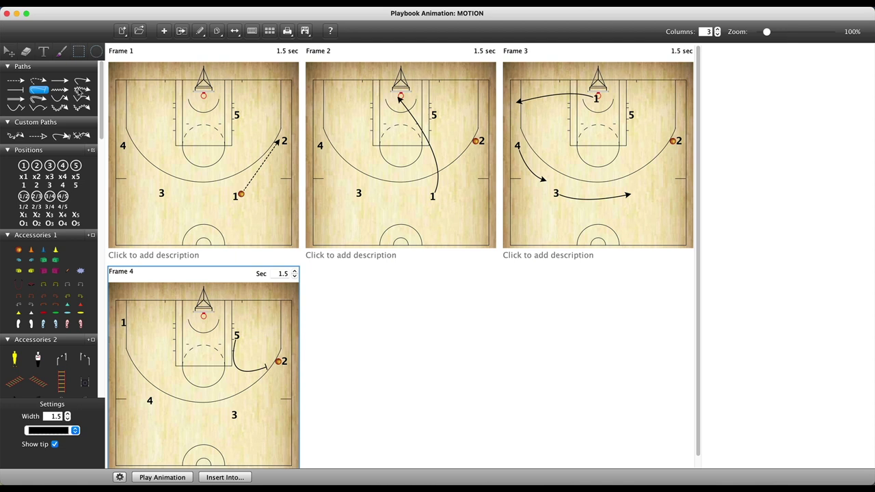
Draw player 2's wavy dribble path down and left toward the lane.
left_click(82, 89)
mouse_move(287, 364)
left_mouse_down()
mouse_move(231, 380)
mouse_move(209, 364)
left_mouse_up()
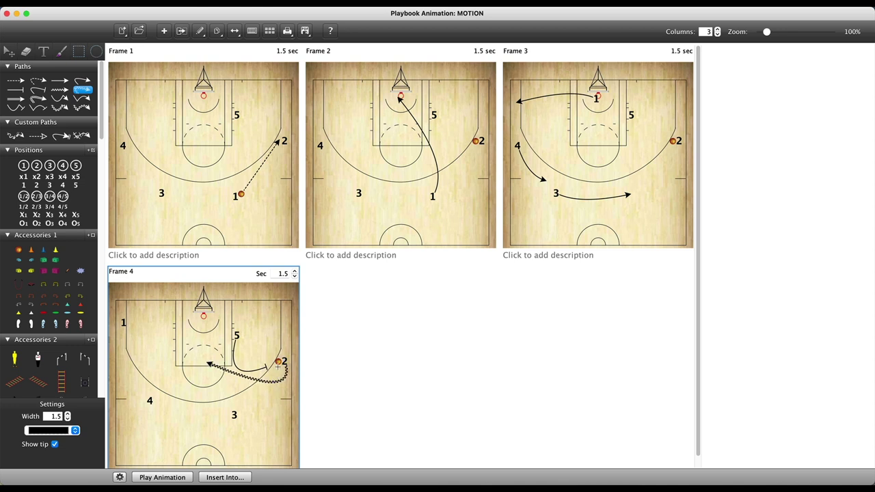
mouse_move(278, 365)
left_mouse_down()
mouse_move(267, 377)
mouse_move(214, 360)
left_mouse_up()
Hide the duplicate dribble path from player 2 in Frame 4.
key("Escape")
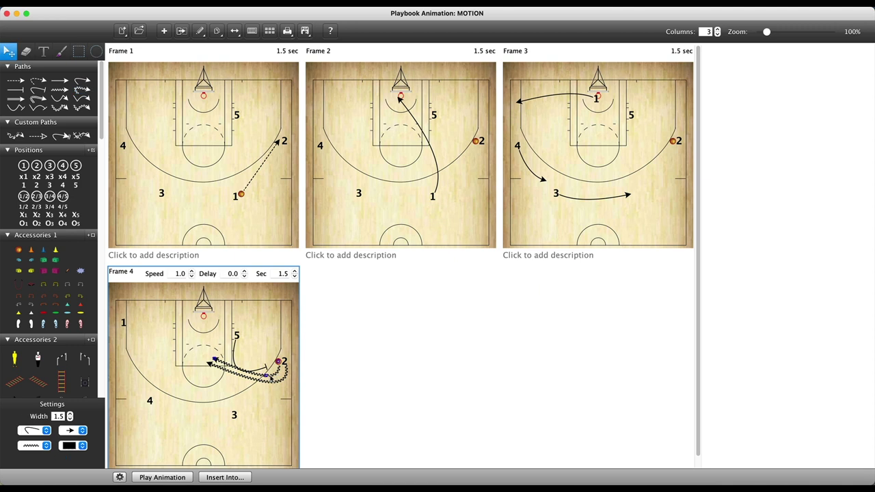
right_click(270, 376)
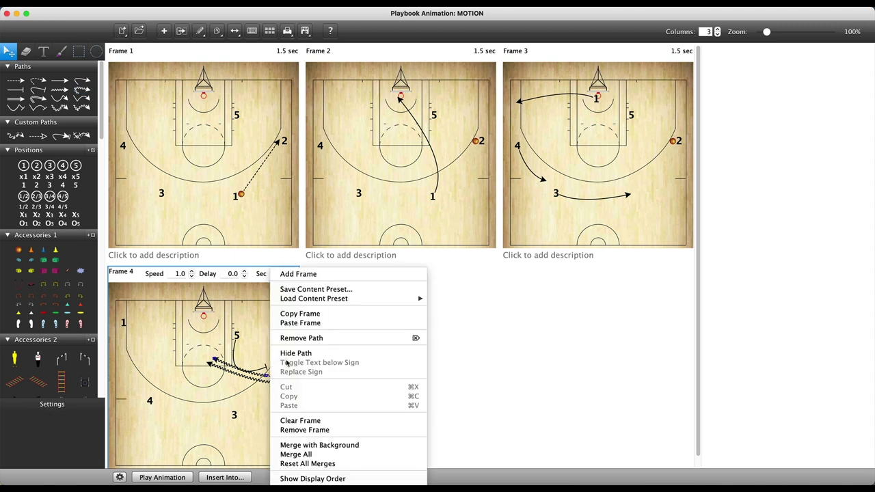
left_click(290, 354)
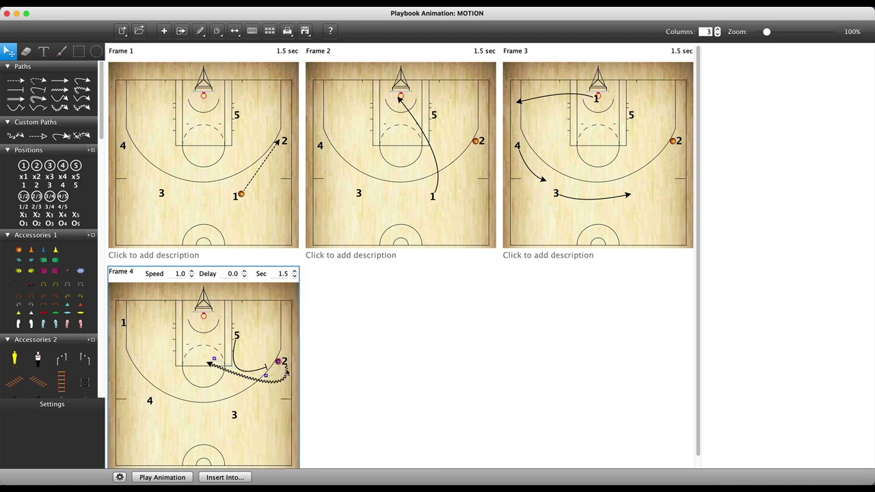
Reshape the remaining dribble path's curve by dragging its control point.
left_click(281, 383)
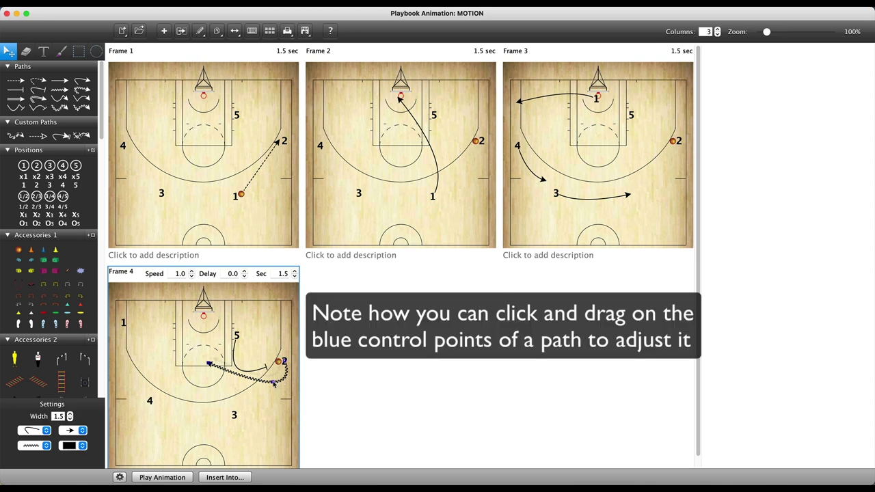
left_click_drag(275, 382, 262, 381)
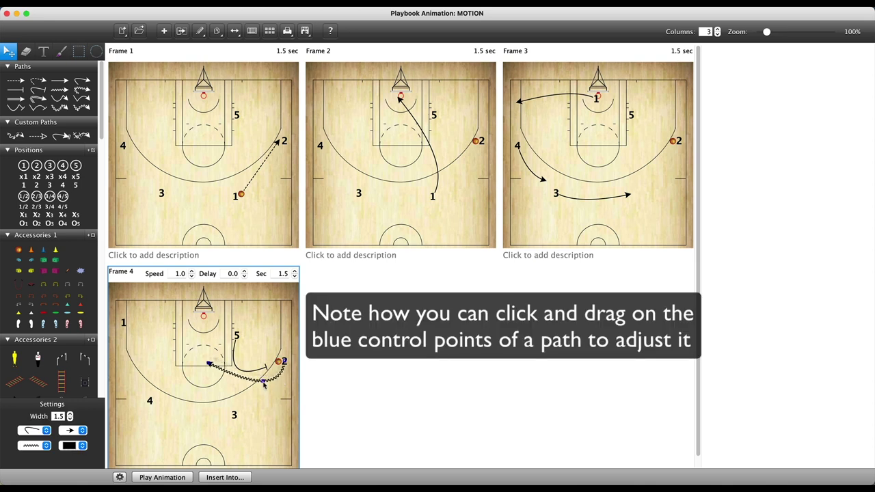
left_click(261, 399)
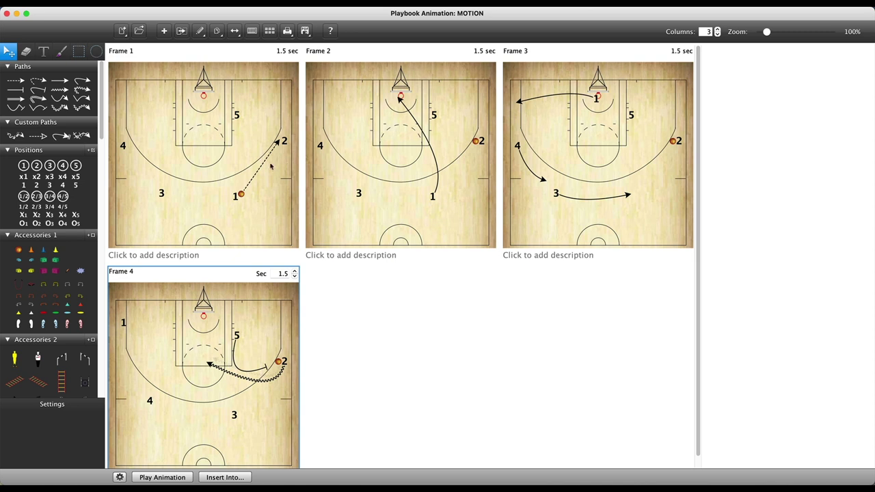
left_click(259, 126)
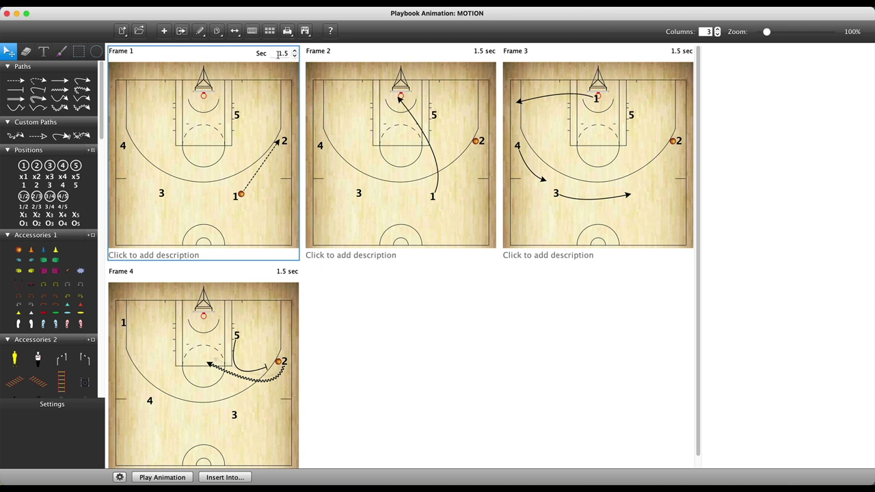
left_click(476, 55)
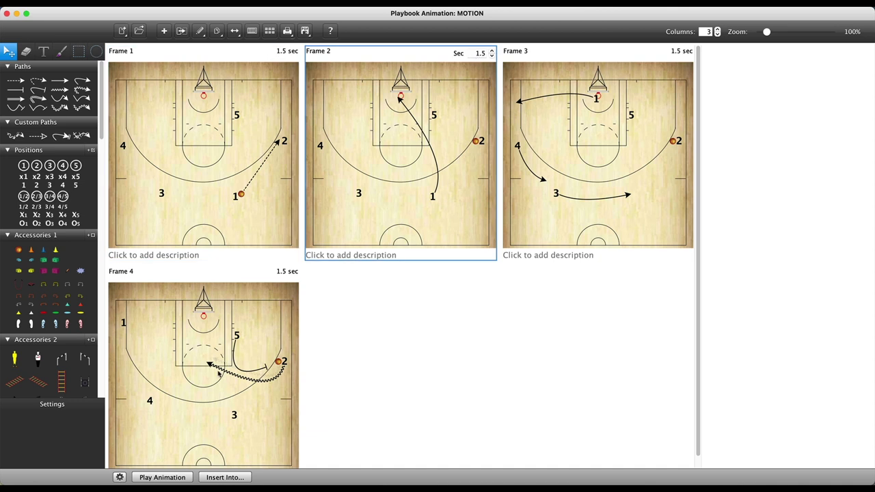
left_click(119, 477)
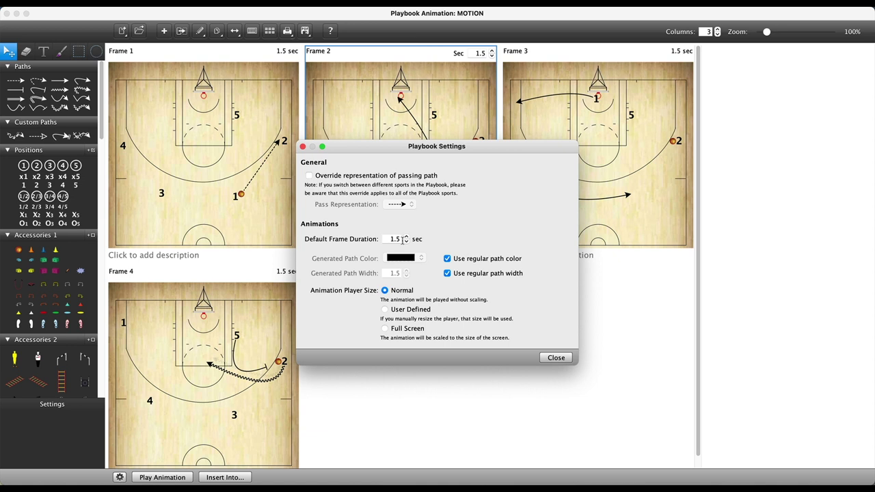
left_click(403, 238)
key("Return")
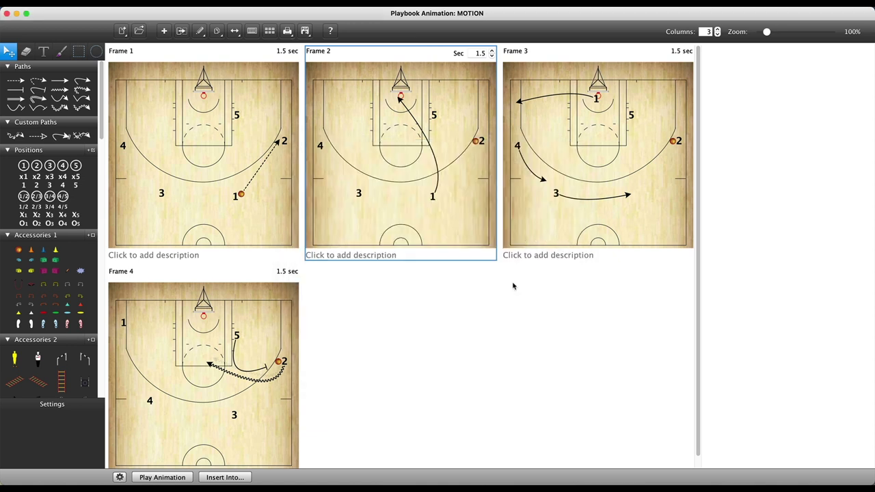
left_click(285, 142)
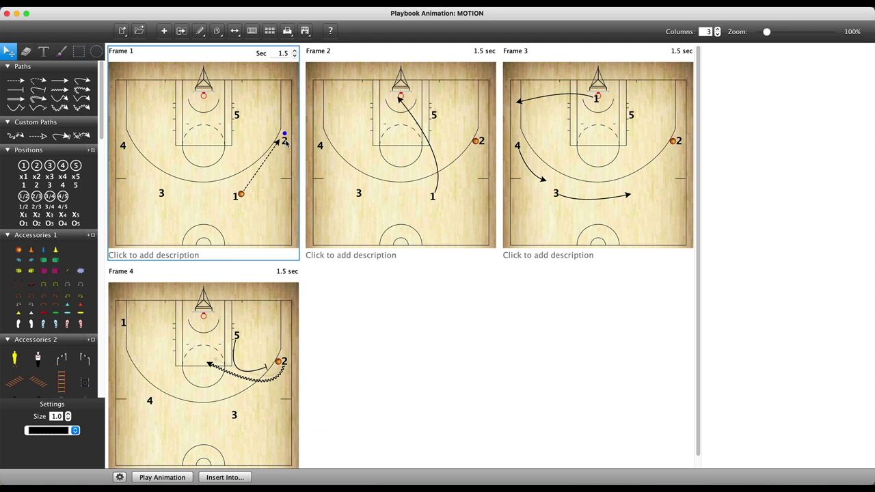
Reposition player 2 in Frames 1 and 3, remove its Frame 2 path, and preview the play.
left_click_drag(287, 142, 283, 174)
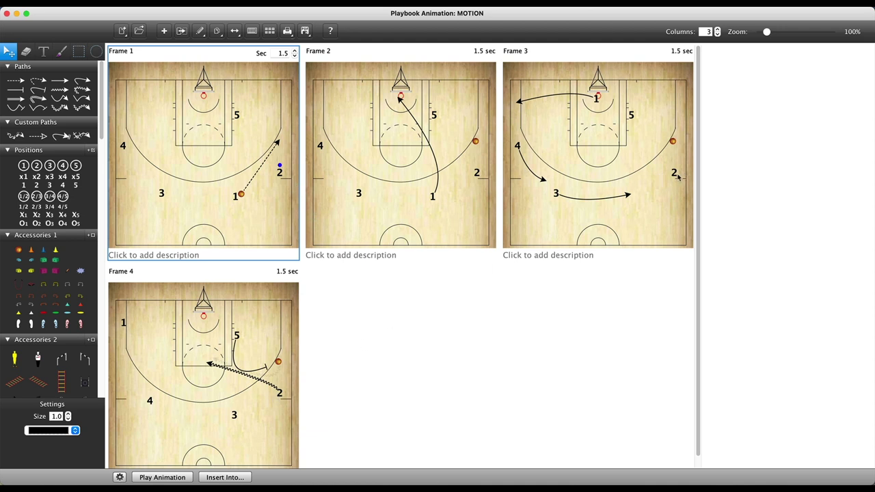
left_click_drag(676, 177, 682, 145)
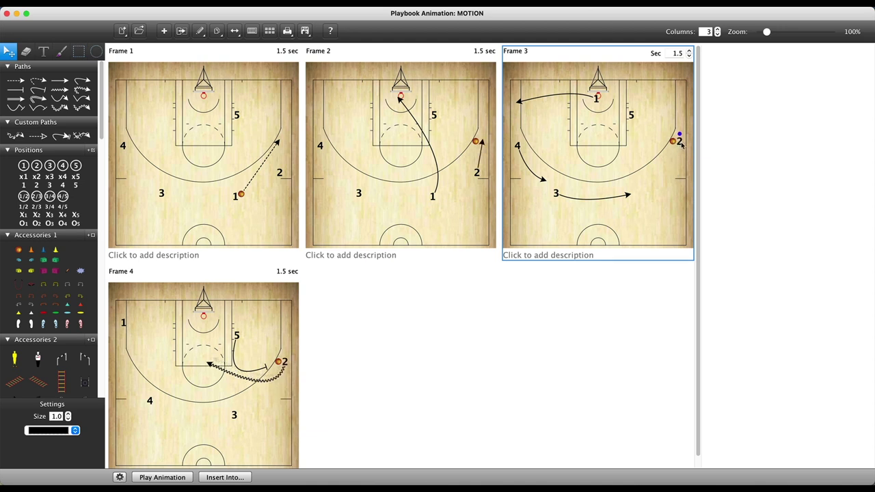
left_click(479, 157)
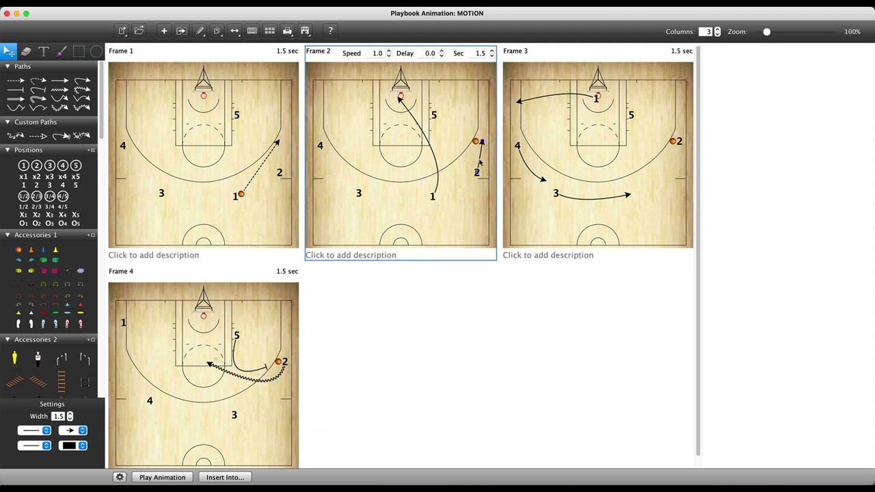
right_click(481, 161)
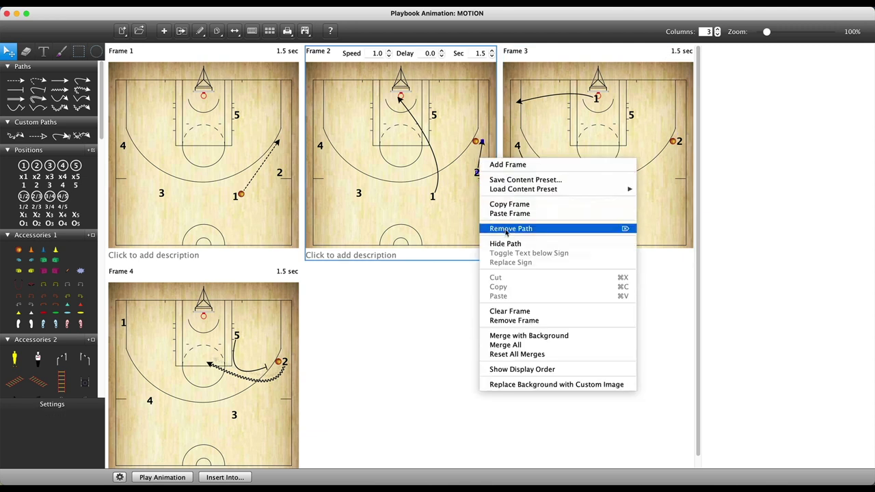
left_click(506, 228)
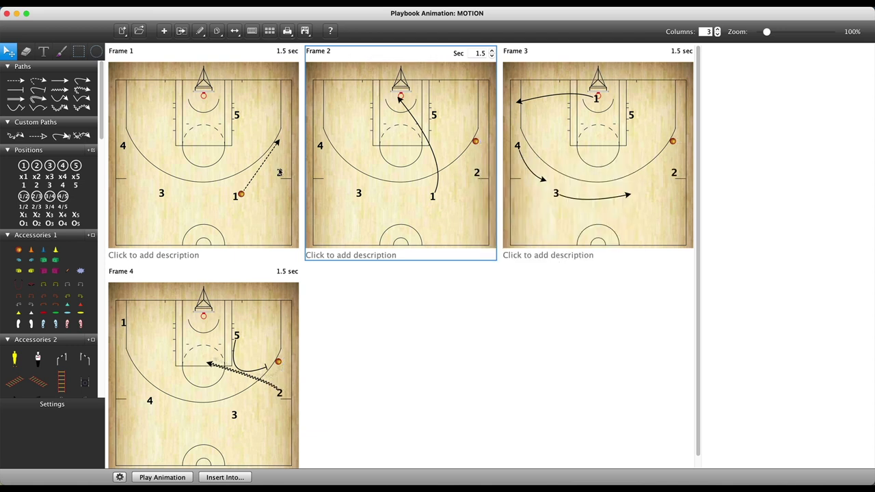
left_click_drag(280, 172, 284, 139)
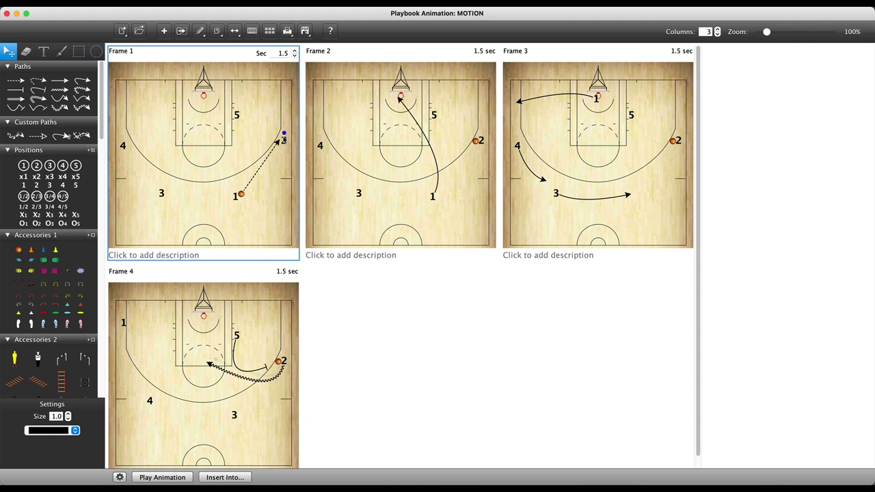
left_click(164, 477)
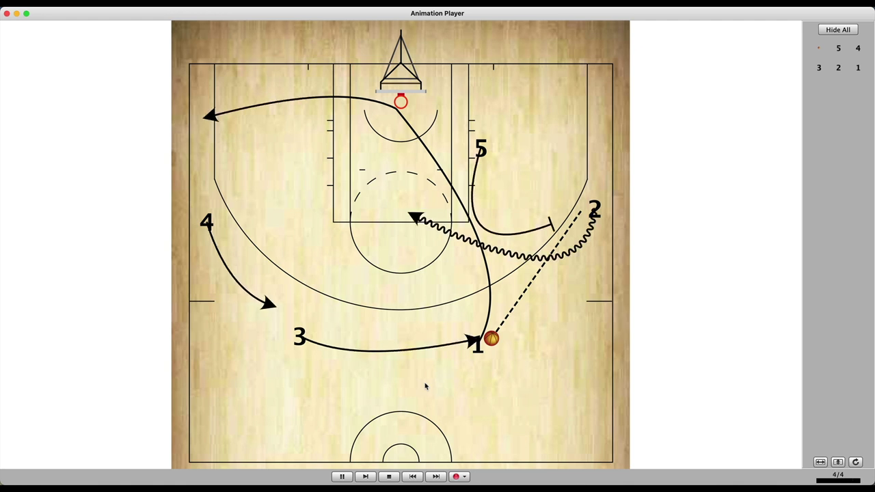
left_click(392, 478)
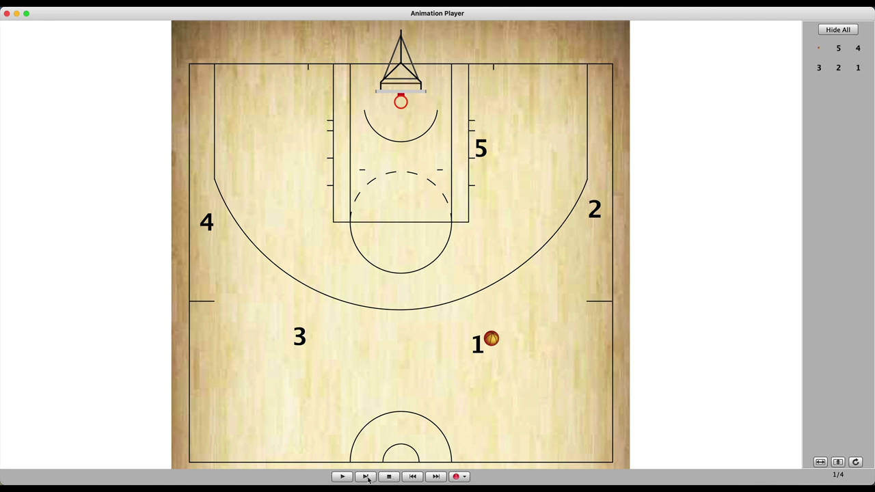
left_click(367, 477)
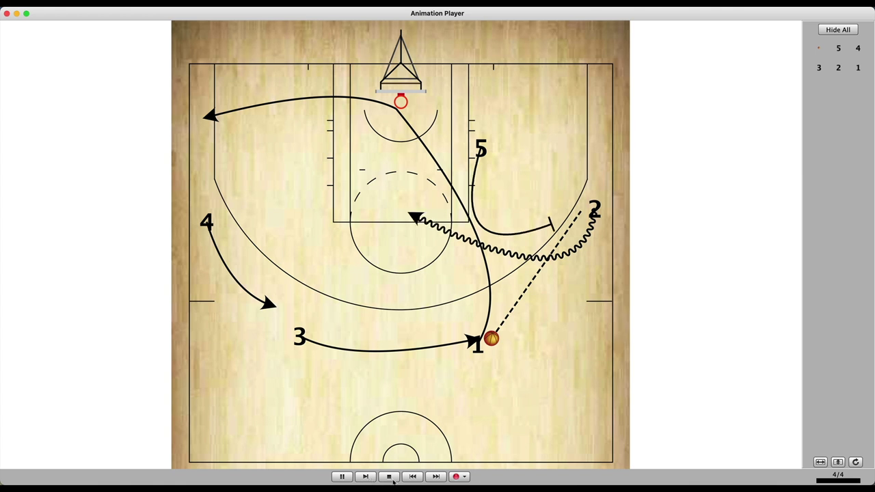
left_click(391, 479)
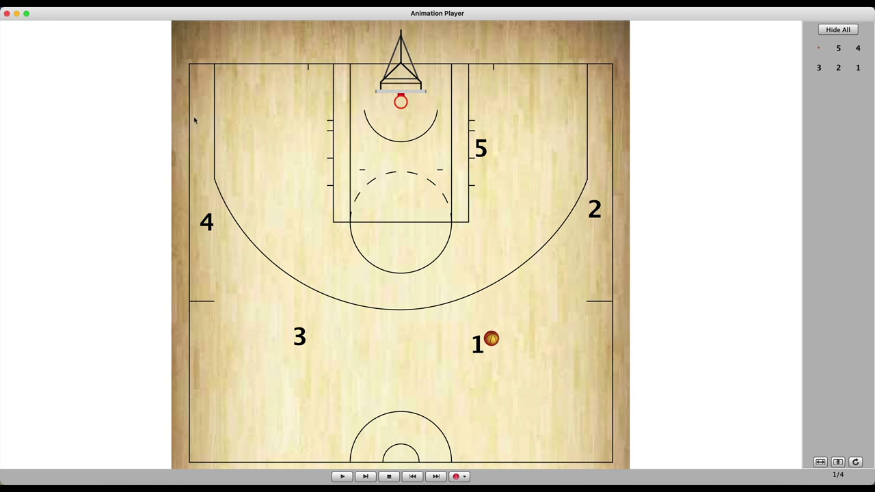
left_click(7, 13)
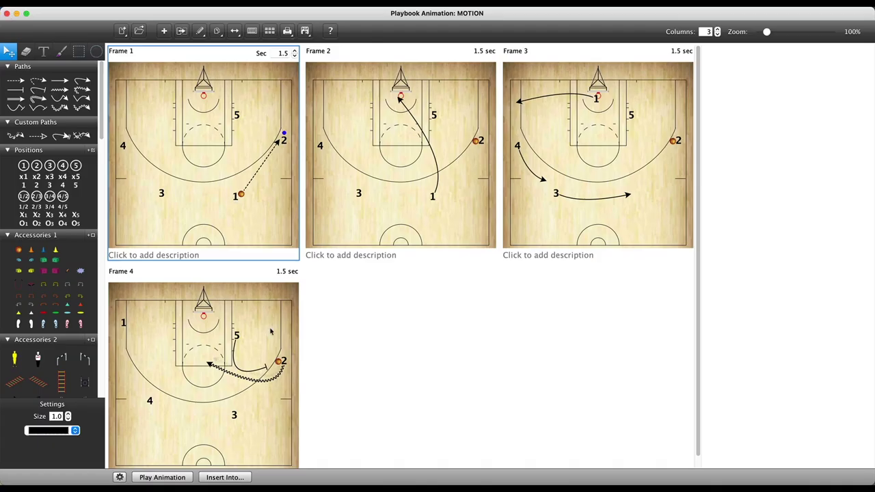
Set player 5's screen path in Frame 4 to speed 1.5.
scroll(271, 332, "down", 2)
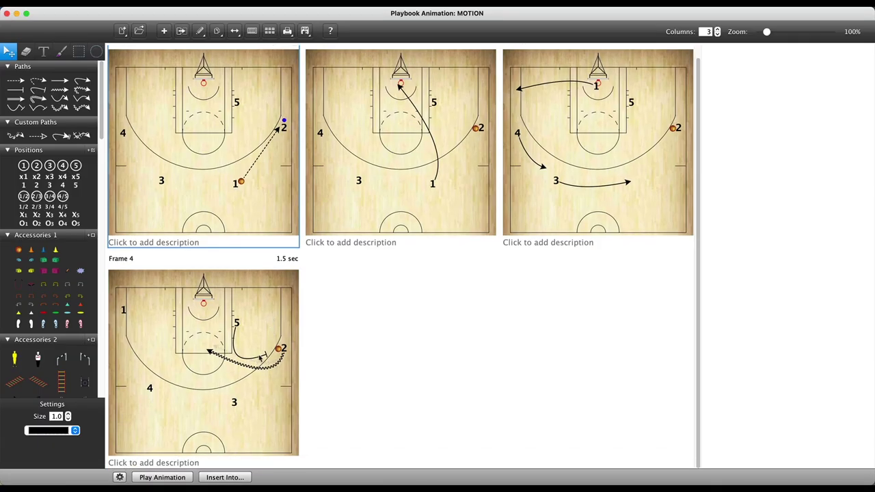
left_click(257, 330)
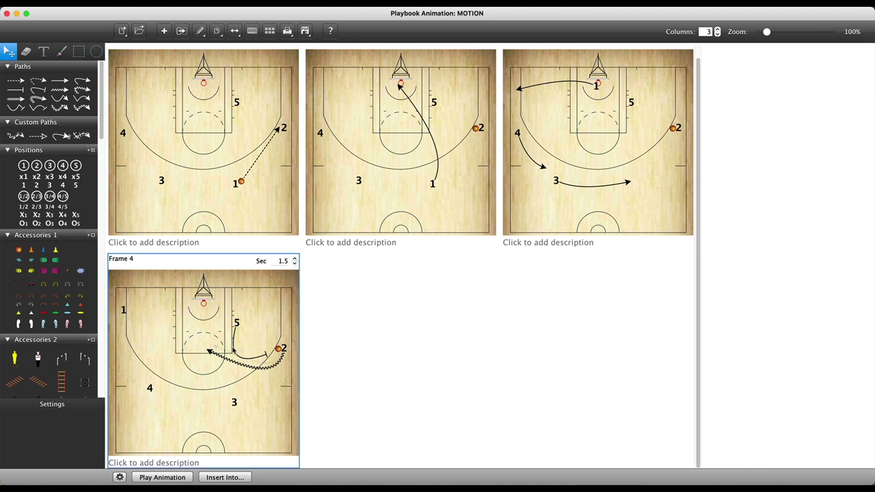
left_click(233, 349)
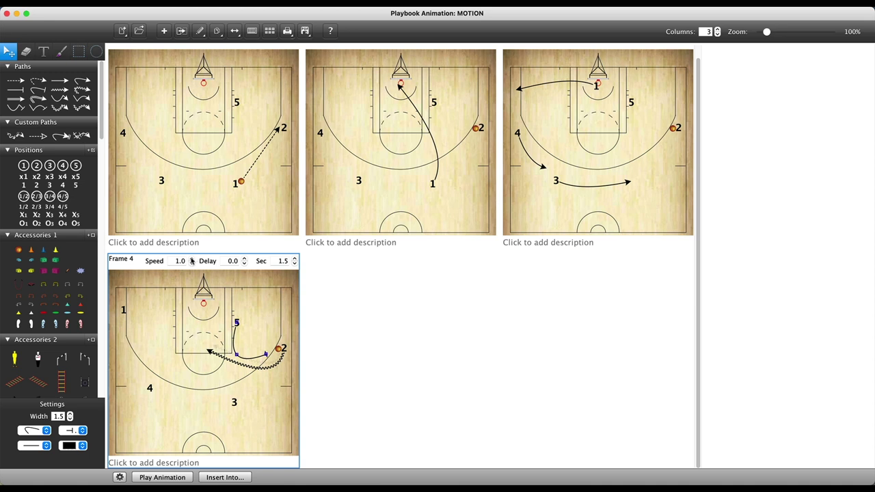
left_click(192, 261)
Give player 2's dribble path in Frame 4 a 0.8 delay.
left_click(257, 364)
left_click(245, 259)
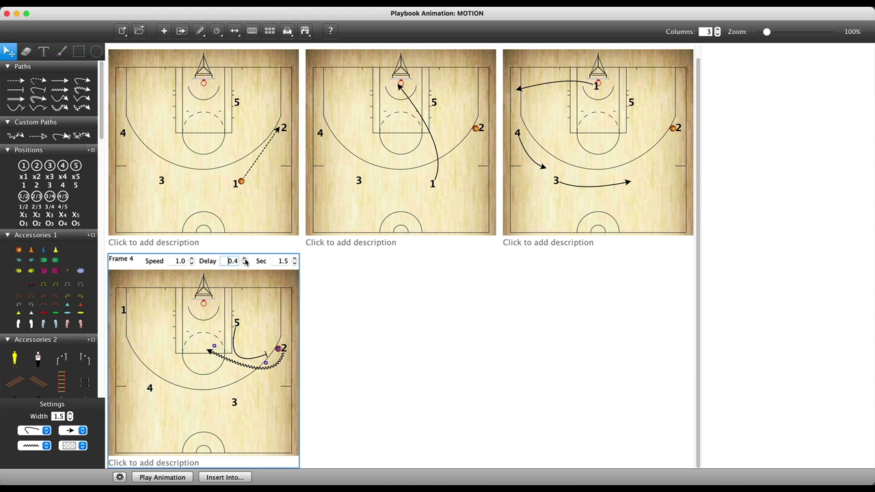
left_click(244, 264)
left_click(244, 263)
left_click(263, 342)
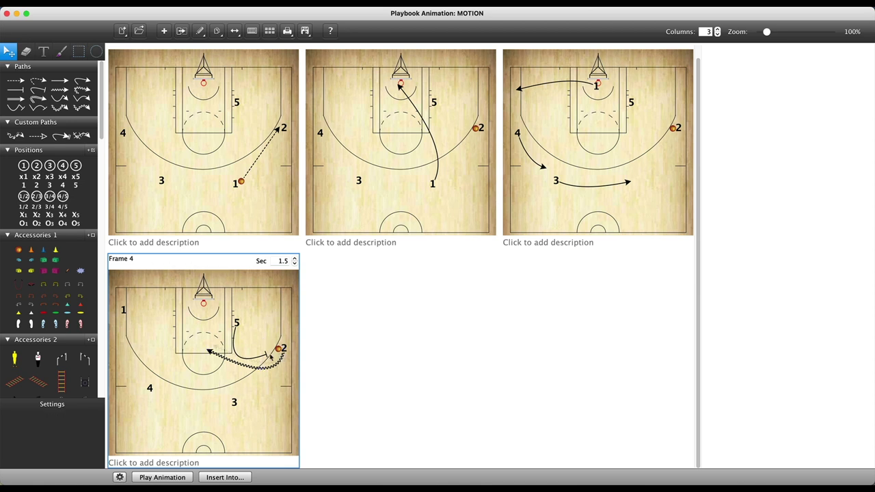
left_click(234, 348)
left_click(250, 345)
left_click(162, 477)
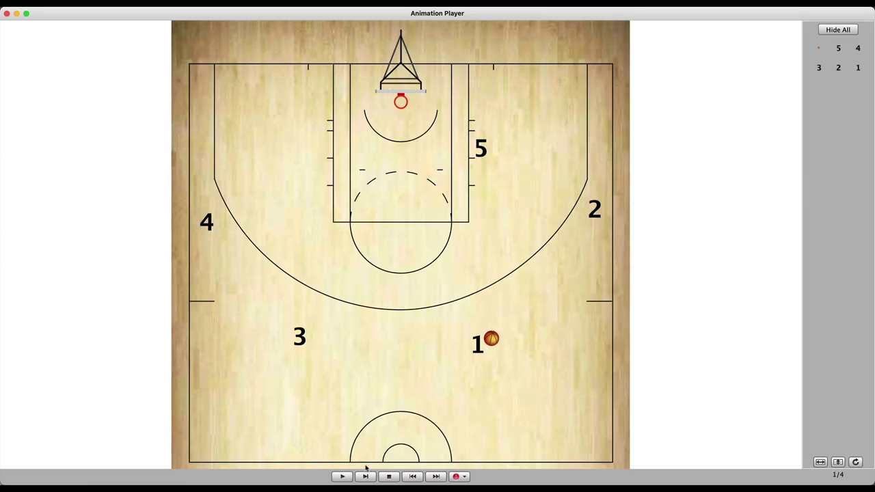
left_click(344, 478)
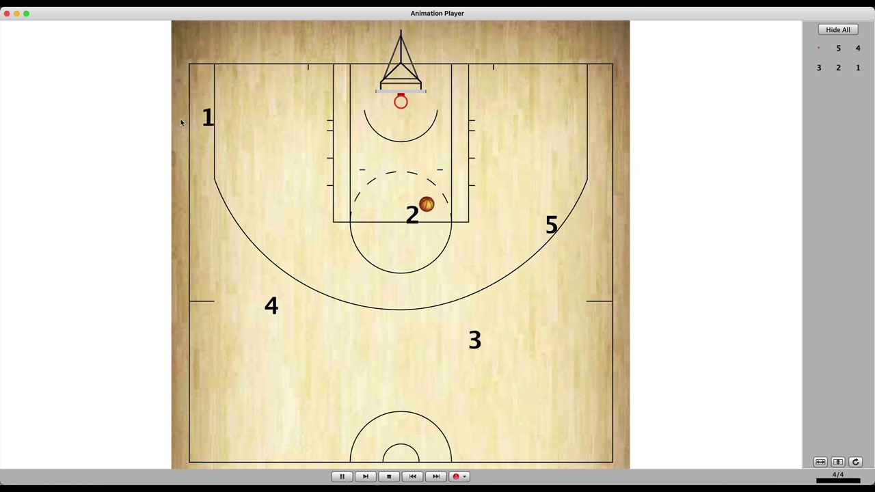
left_click(6, 14)
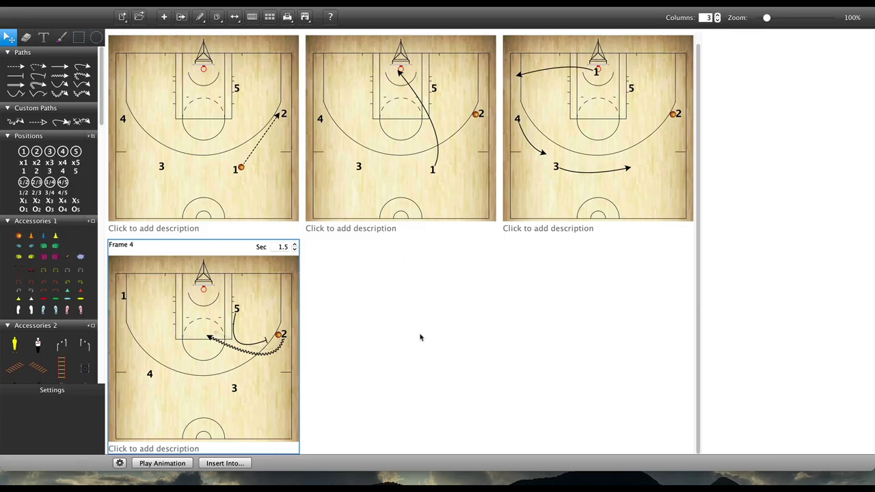
left_click(212, 230)
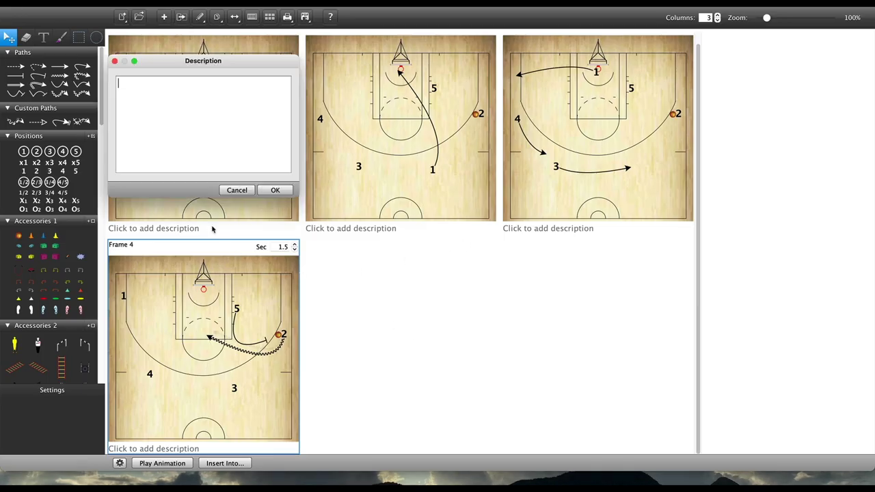
left_click(236, 190)
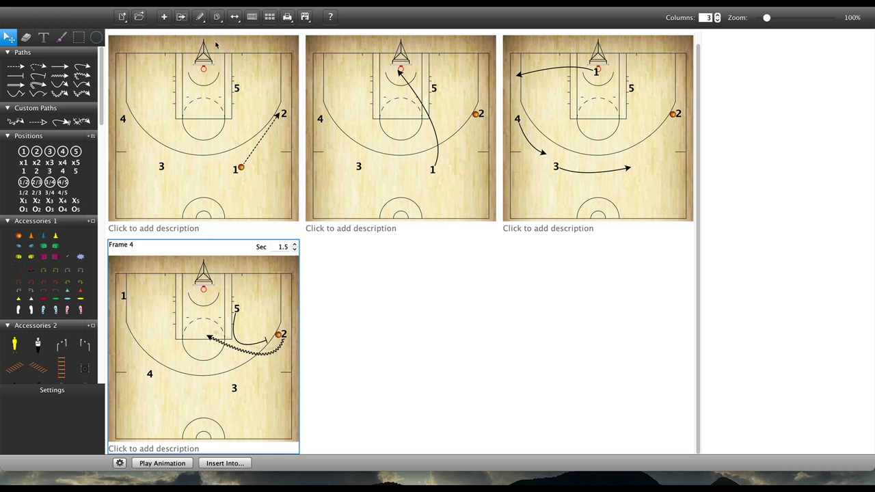
left_click(212, 465)
mouse_move(258, 469)
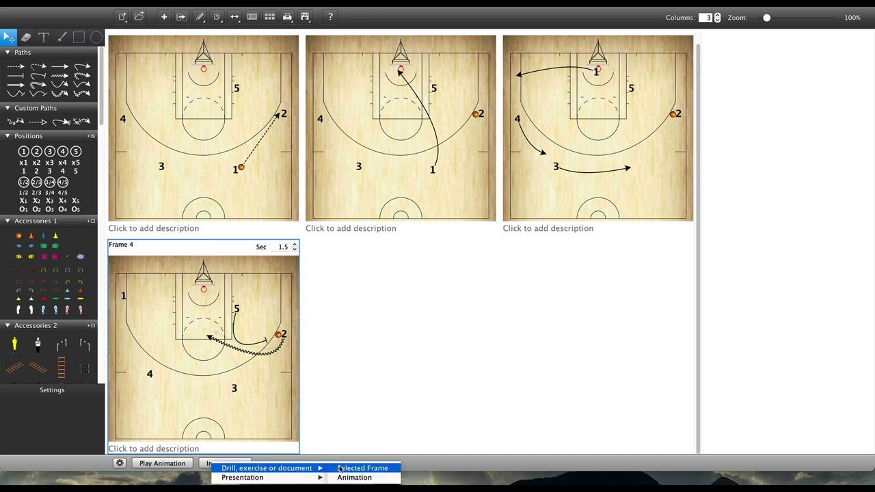
mouse_move(308, 482)
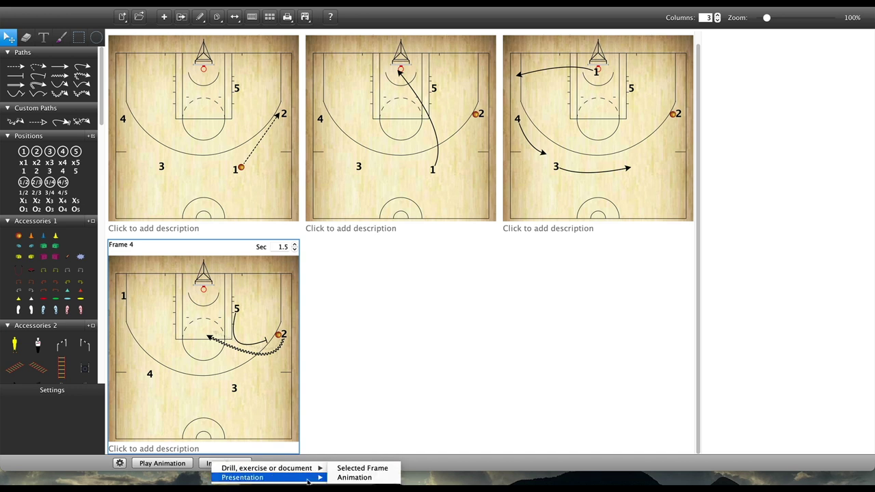
left_click(347, 365)
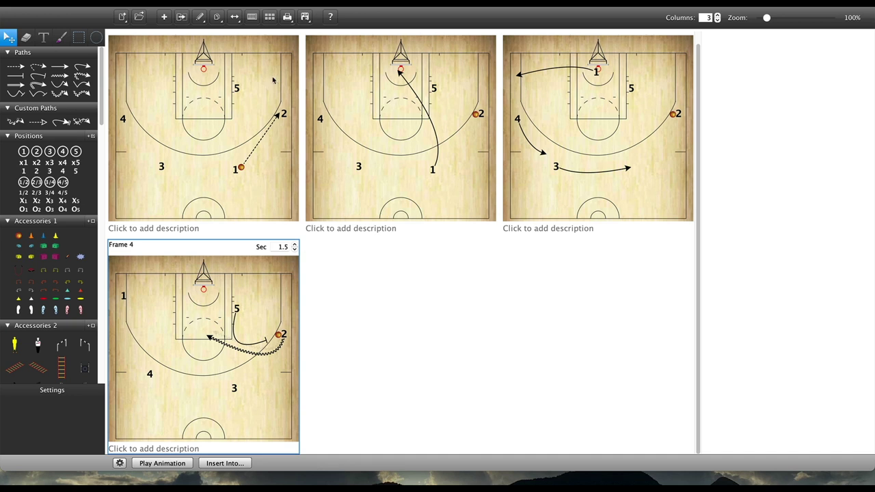
left_click(217, 17)
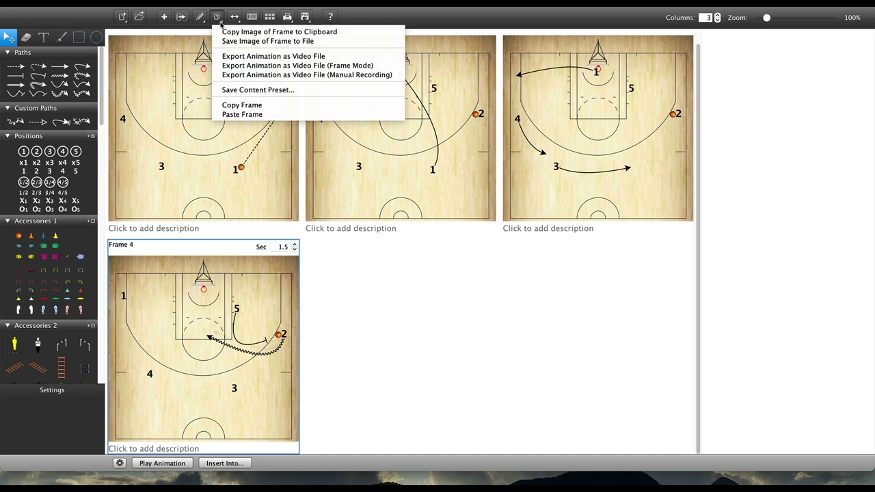
left_click(238, 56)
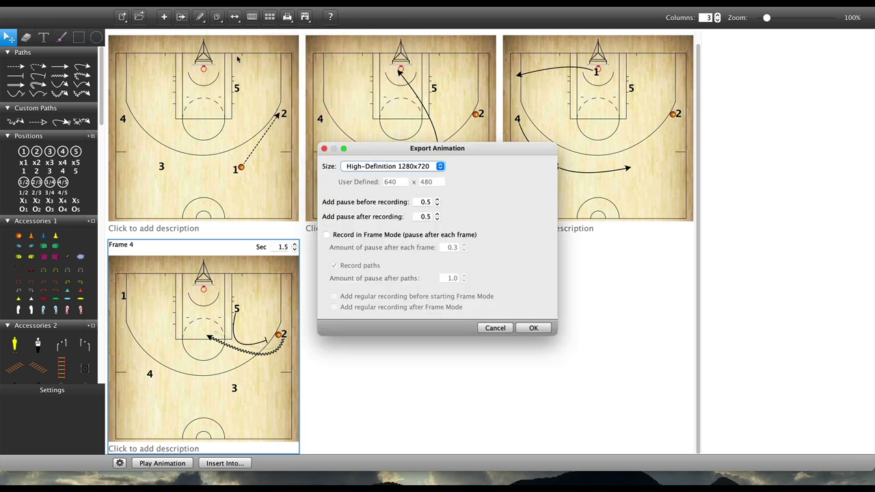
left_click(423, 167)
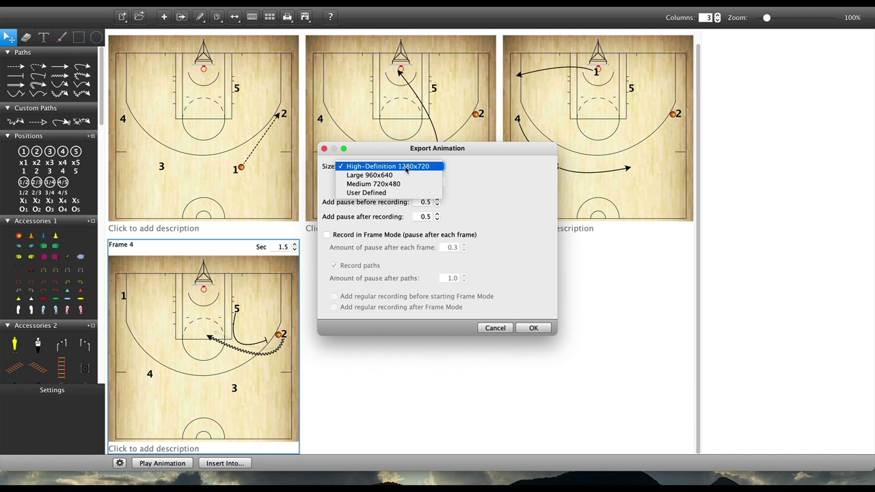
left_click(406, 169)
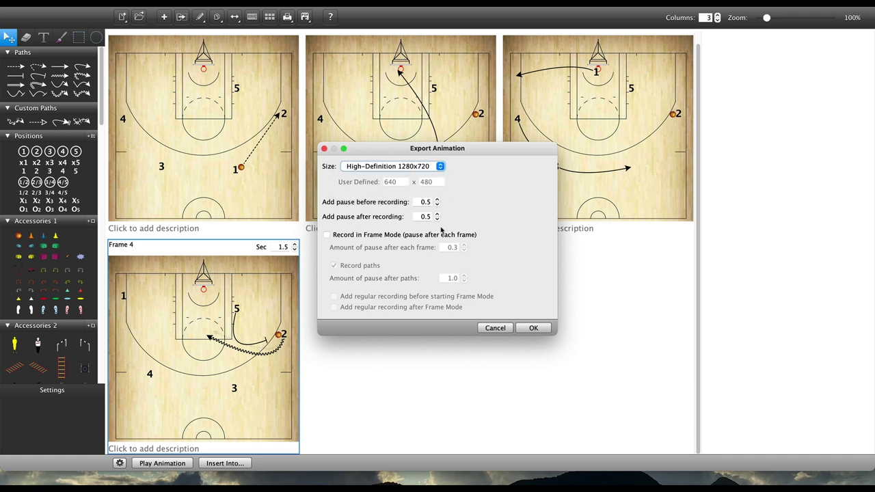
left_click(512, 331)
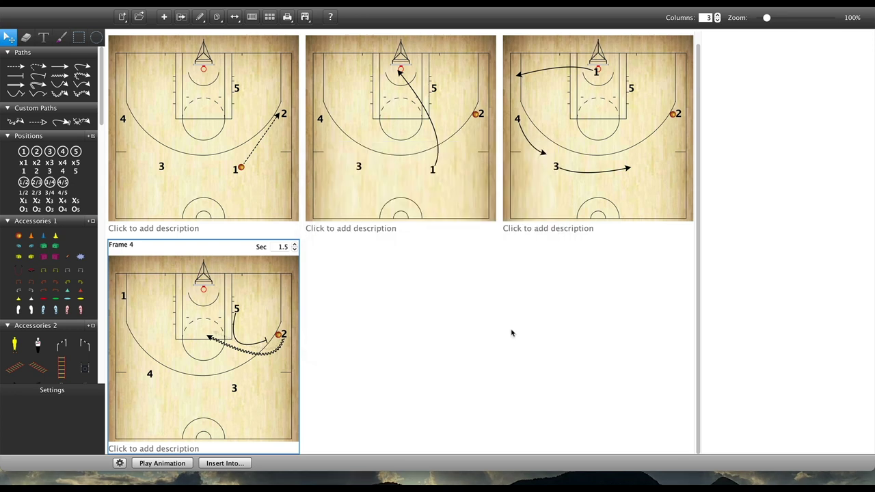